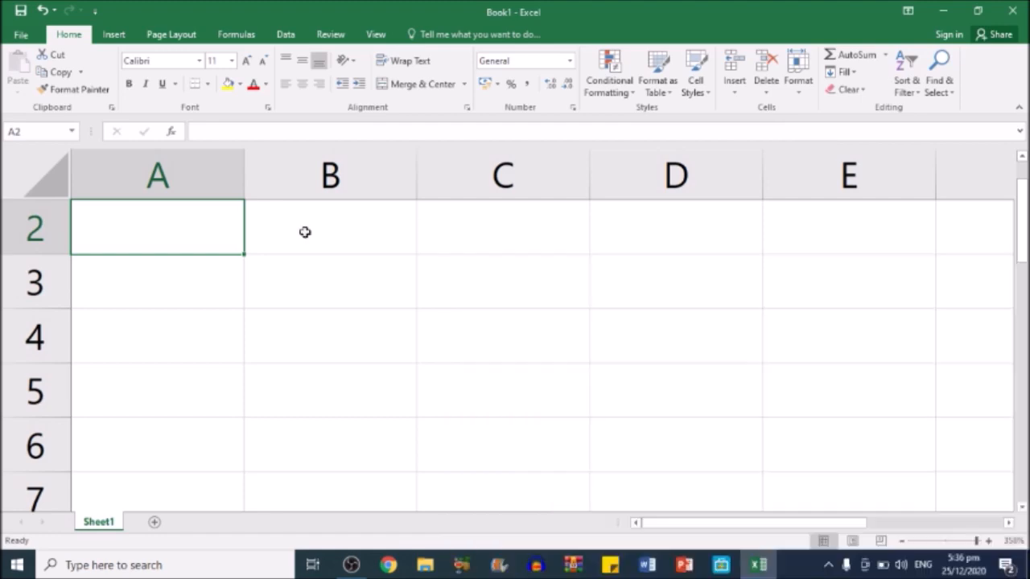
Enter the column headers Names, Grade and Remarks in cells A2 to C2.
text(n)
key(BackSpace)
text(Names)
key(Tab)
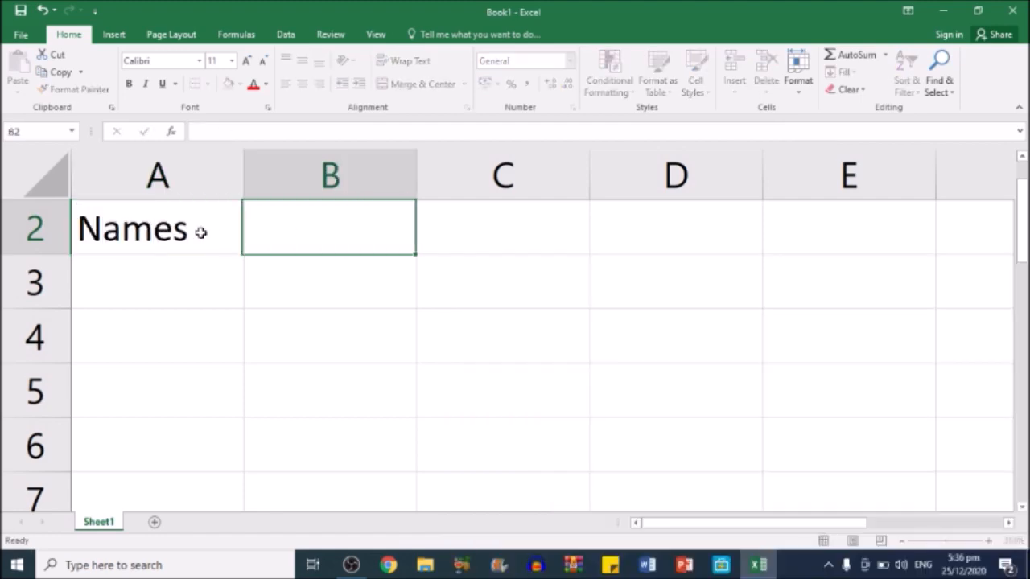
text(Grade)
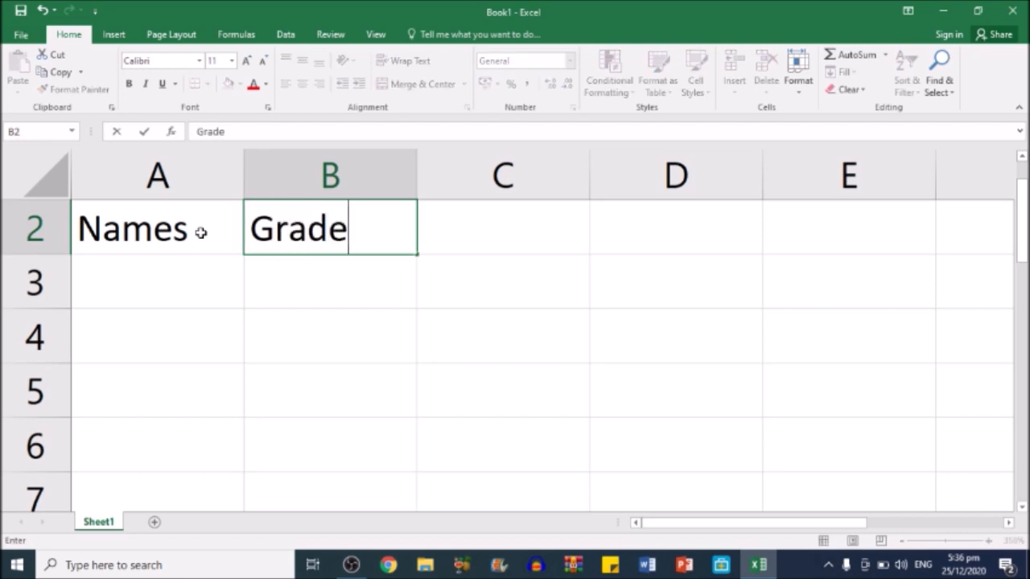
key(Tab)
text(Remarks)
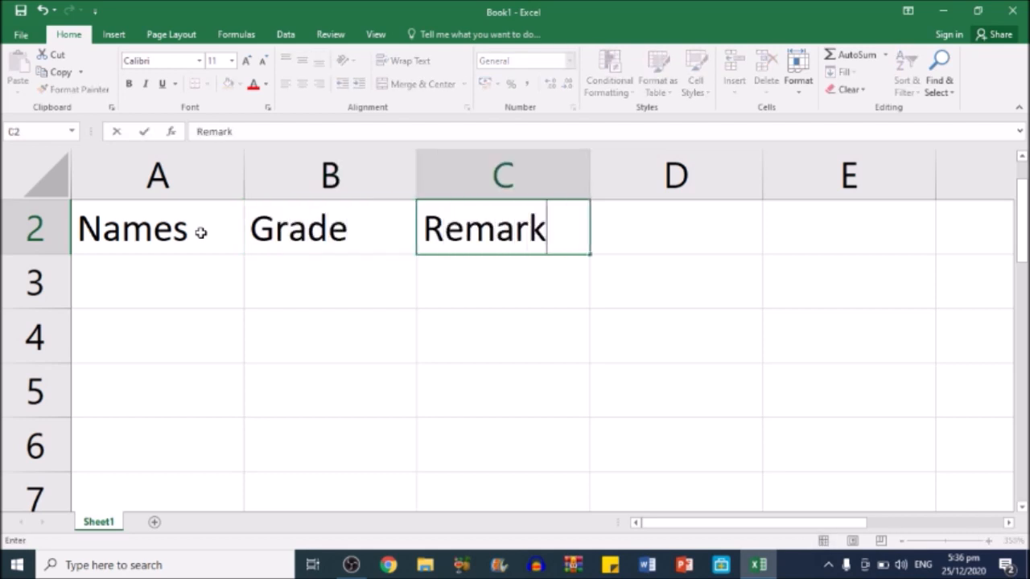
Fill cells A3 to A6 under the Names header with four students' first names.
click(169, 295)
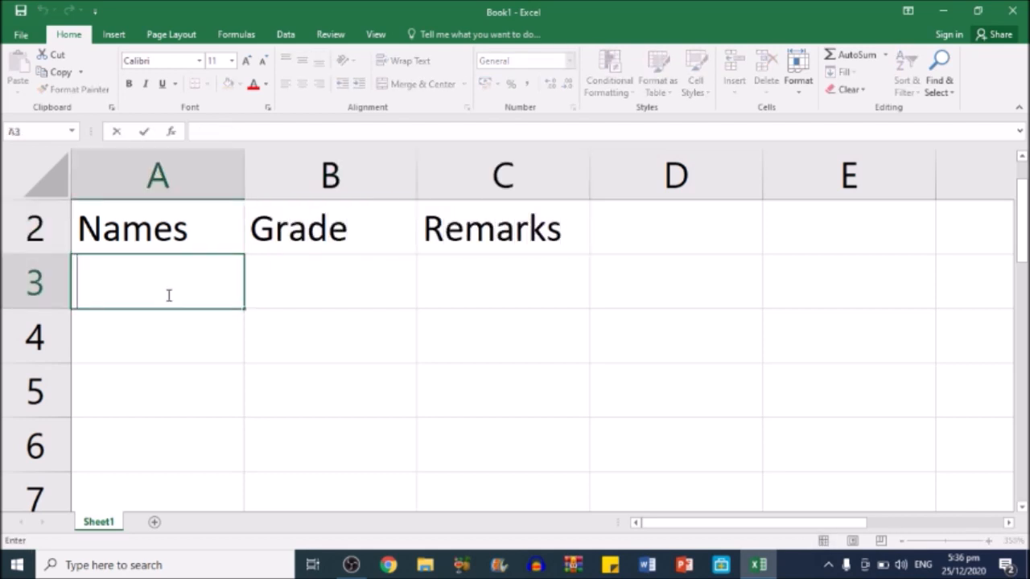
text(K)
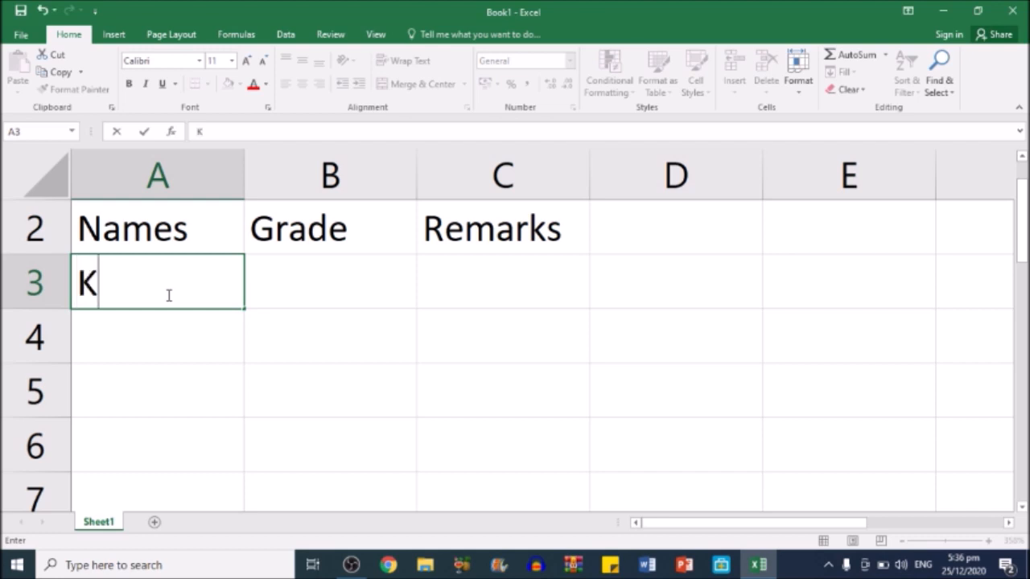
text(evin)
key(Return)
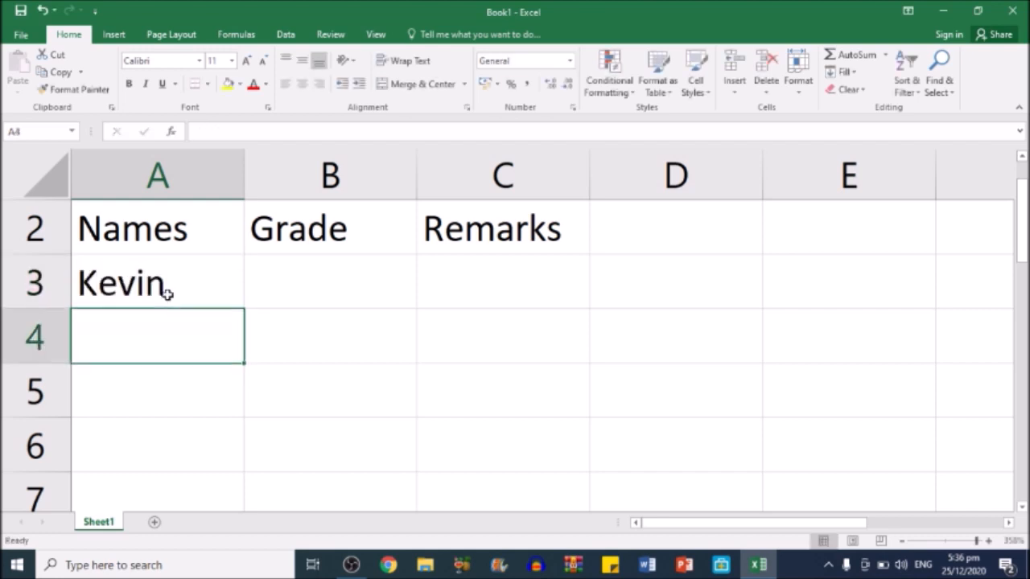
text(Me)
key(BackSpace)
key(BackSpace)
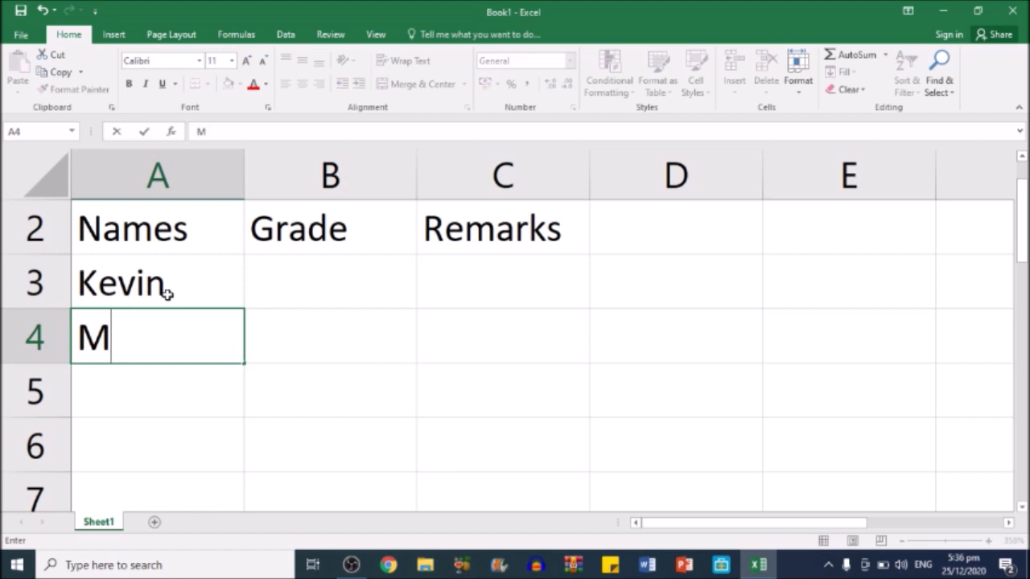
text(Lanie)
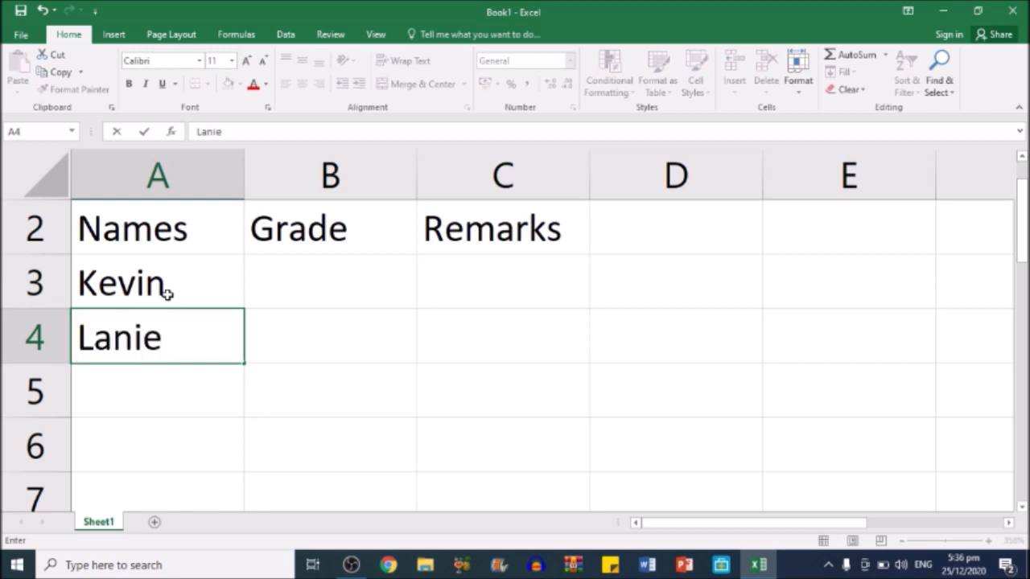
key(Return)
text(Jean)
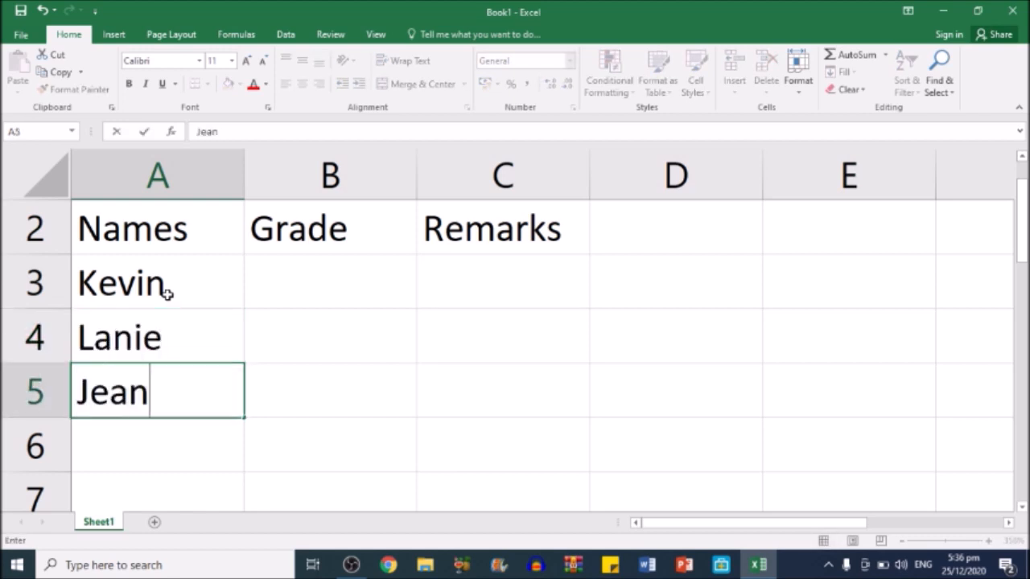
key(Return)
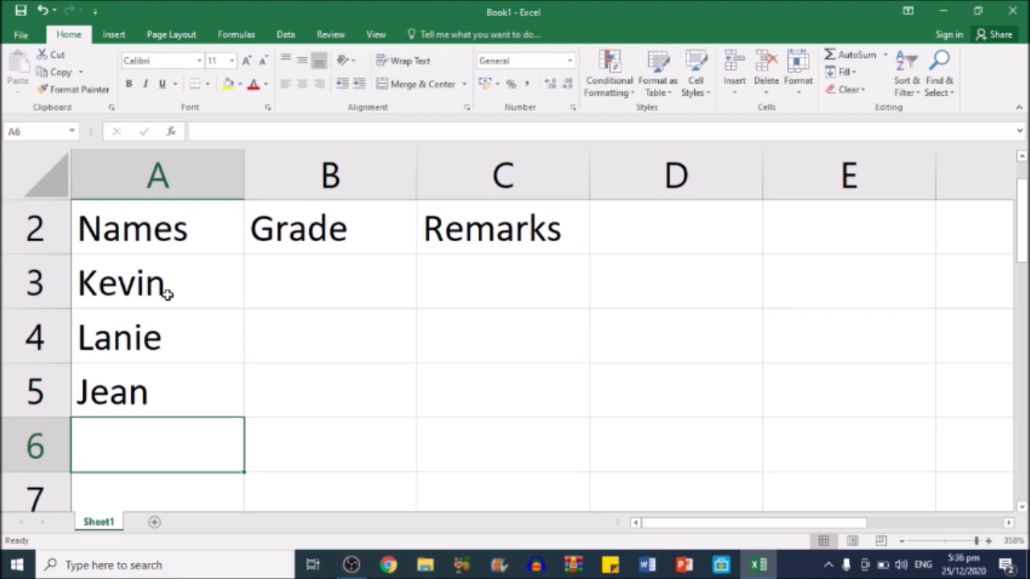
text(Josh)
key(Tab)
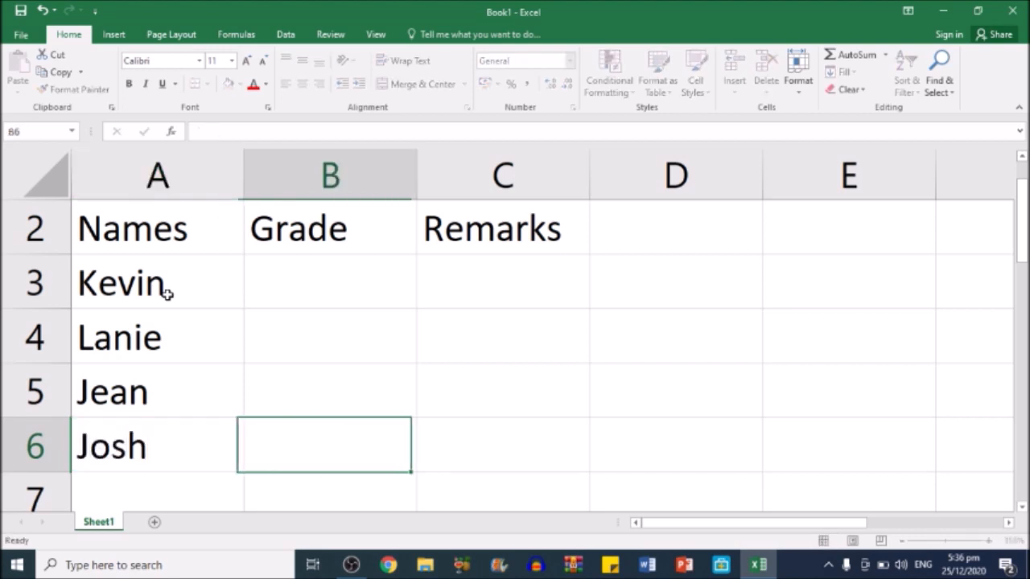
Enter the grades 73, 89, 90 and 83 in cells B3 to B6.
key(Up)
key(Up)
key(Up)
text(7)
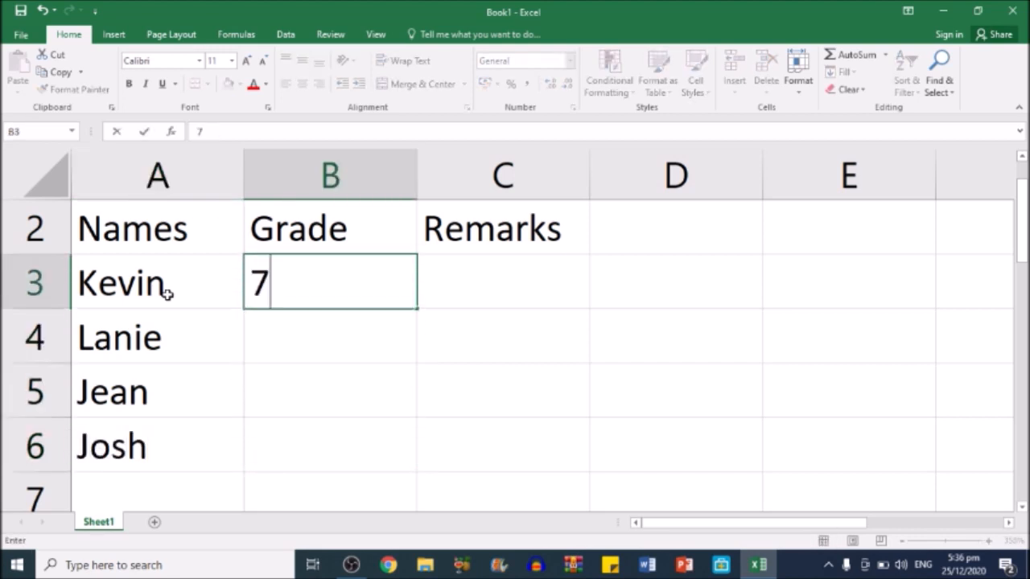
text(3)
key(Return)
text(89)
key(Return)
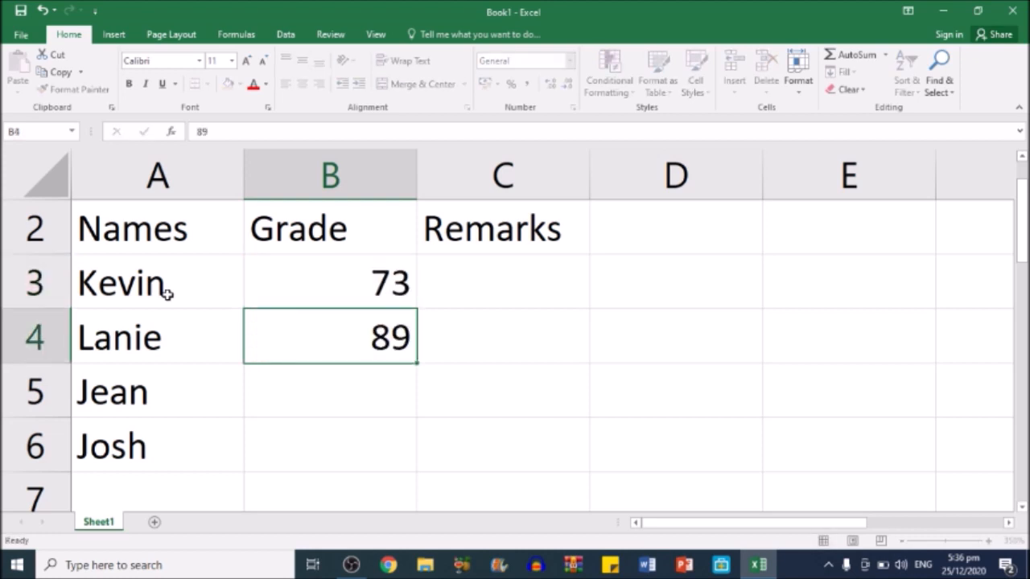
text(90)
key(Return)
text(8)
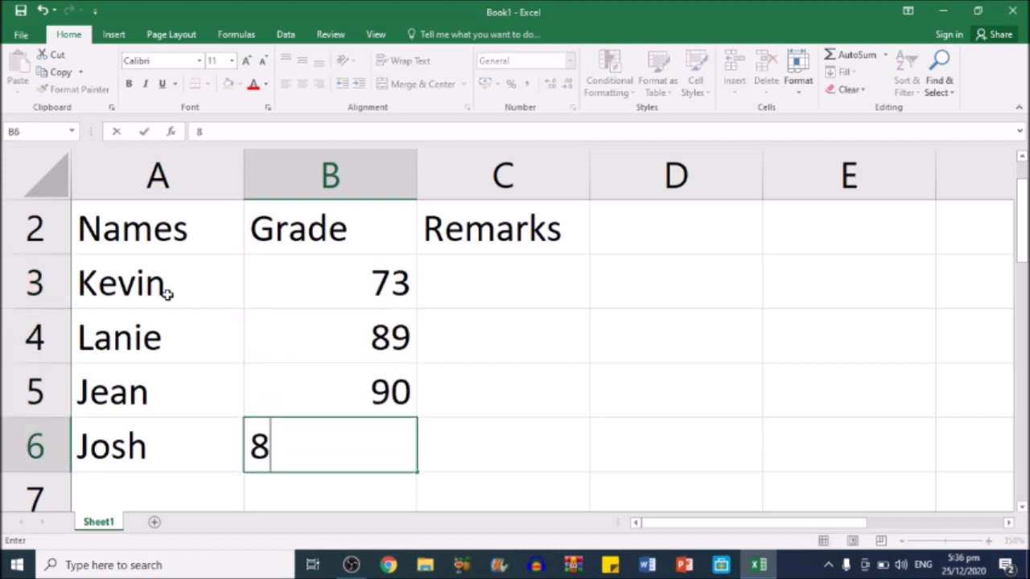
text(3)
key(Tab)
Enter the formula =IF(B3>74,"PASSED","FAILED") in cell C3 under Remarks.
key(Up)
key(Up)
key(Up)
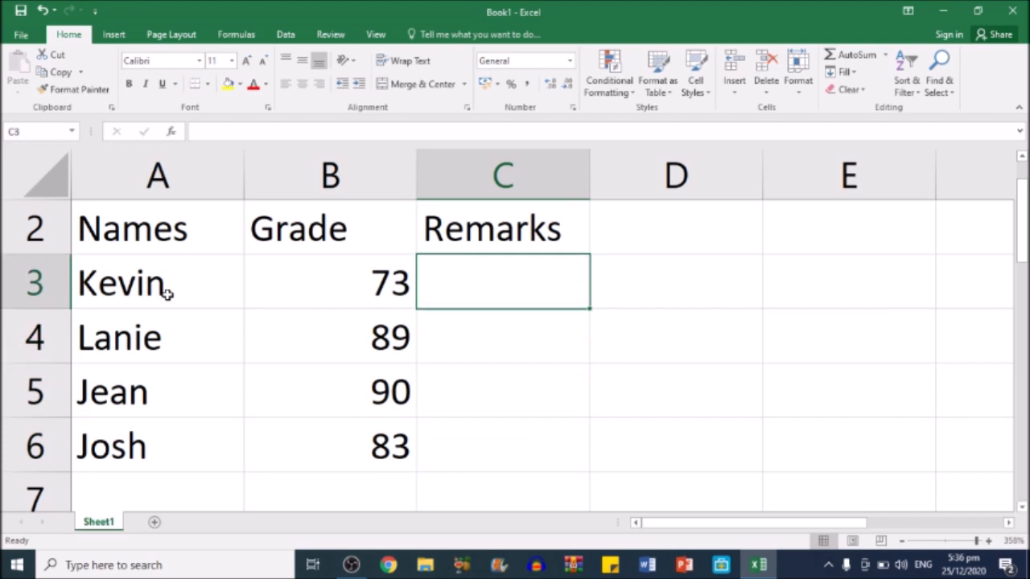
text(=)
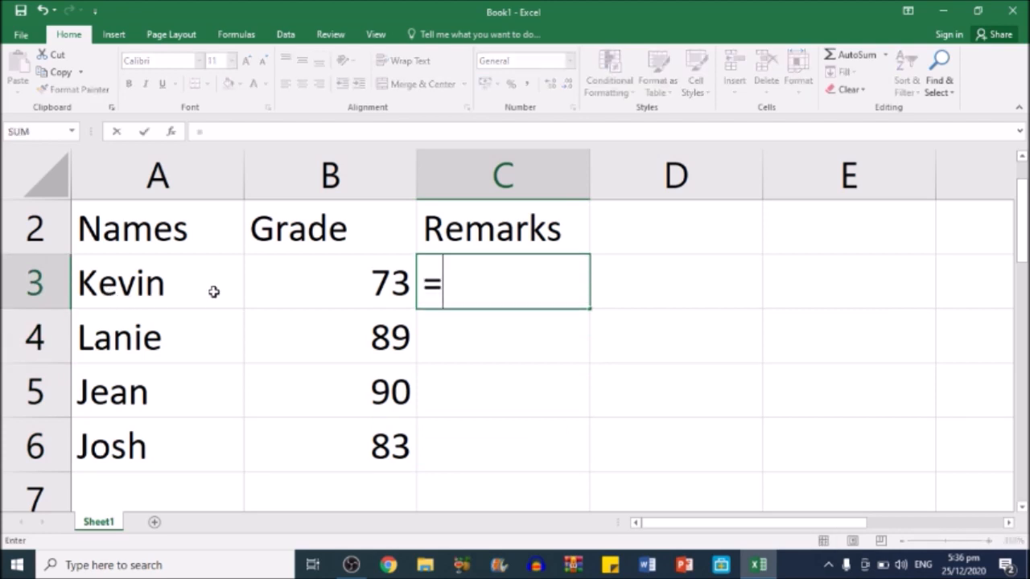
text(IF()
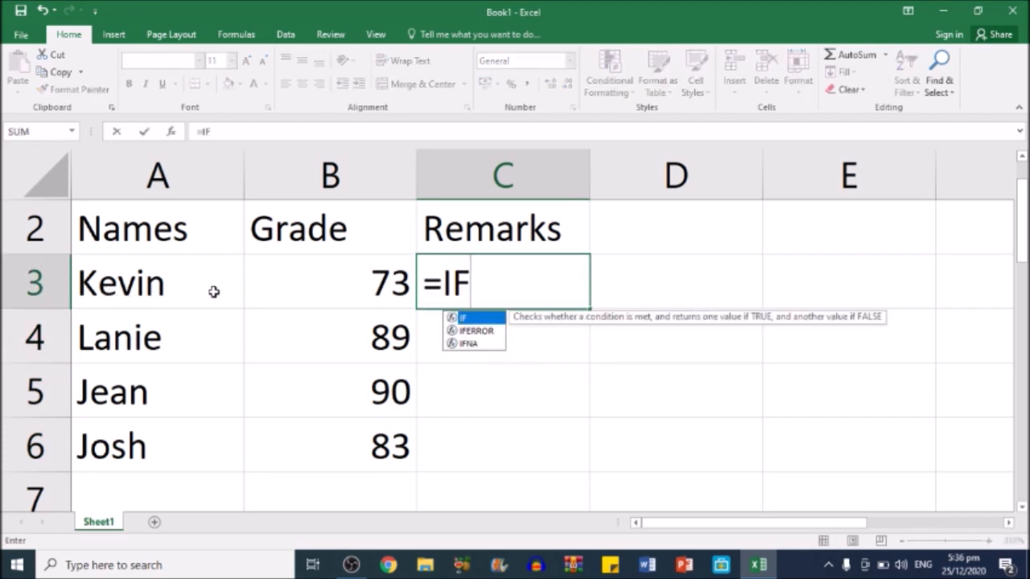
click(320, 292)
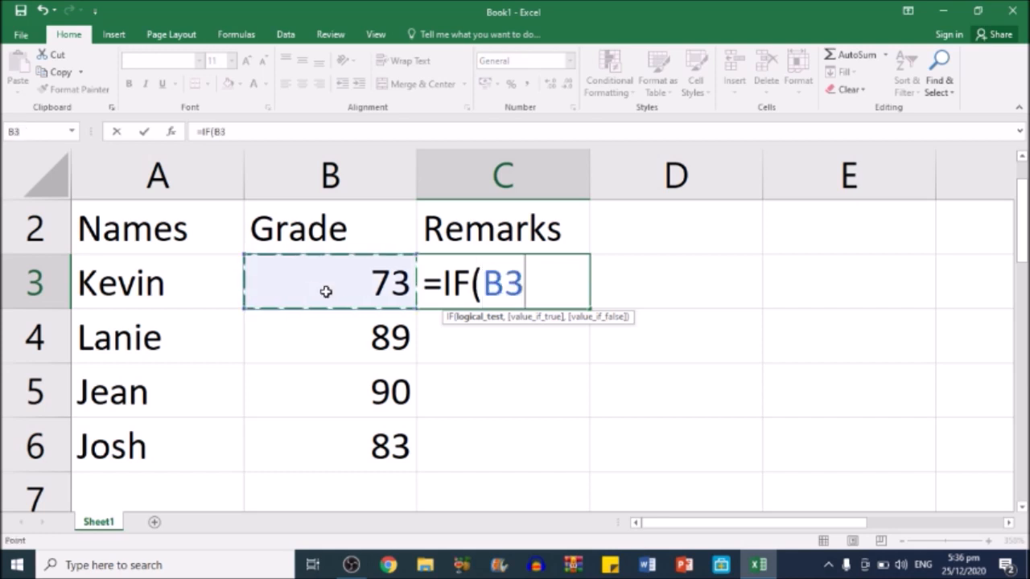
text(>7)
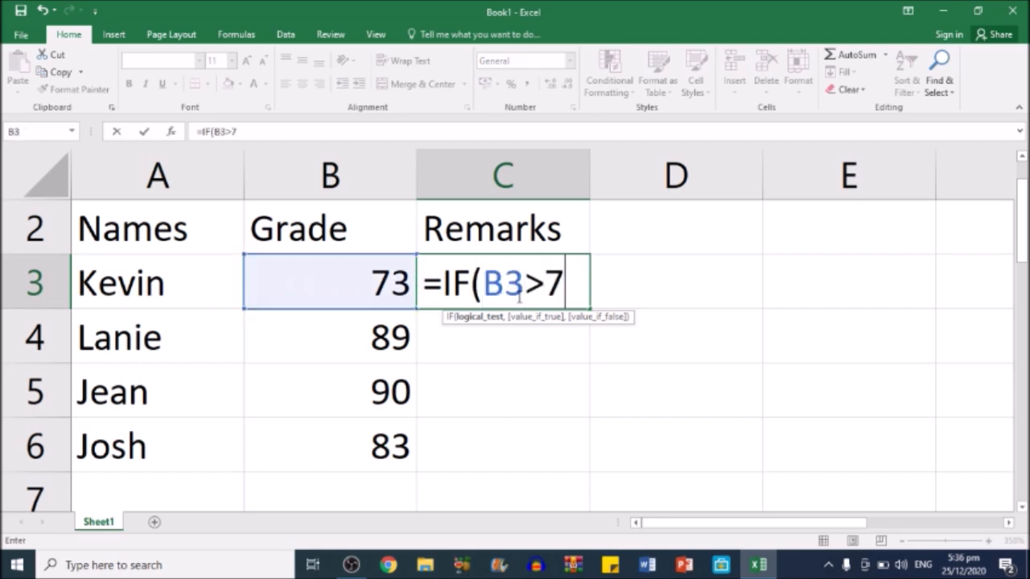
text(4,")
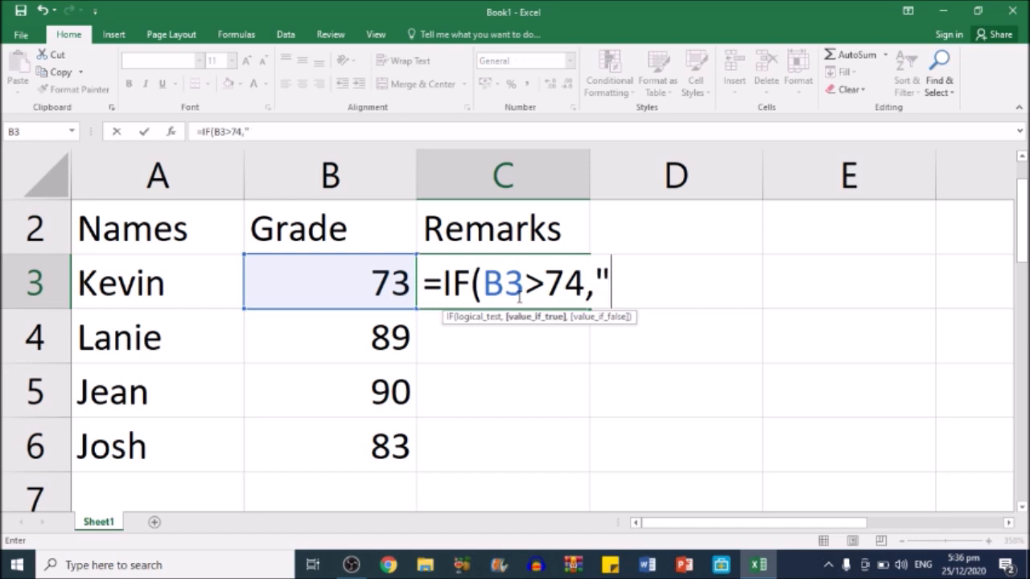
text(PASSED"")
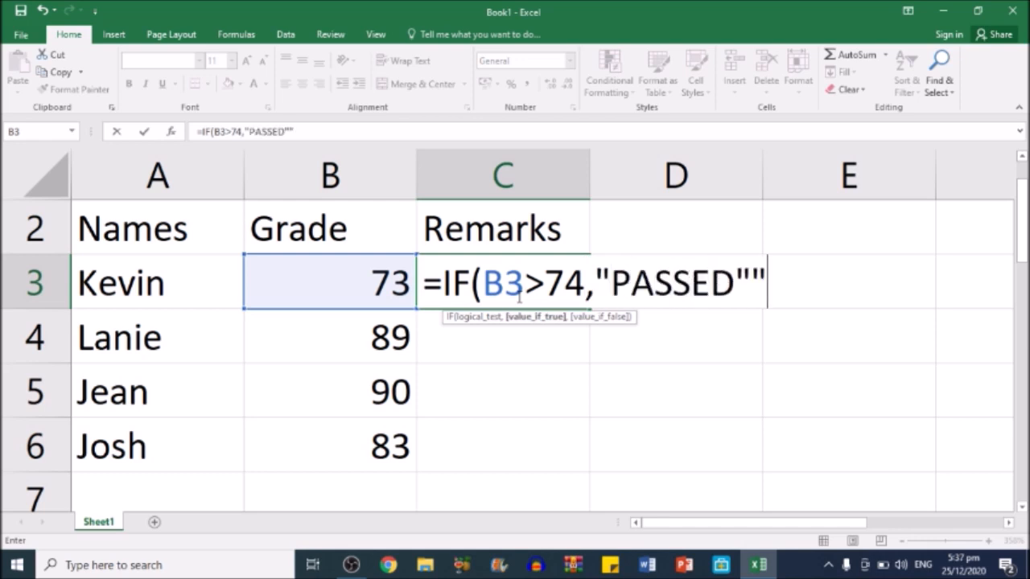
key(BackSpace)
text(,)
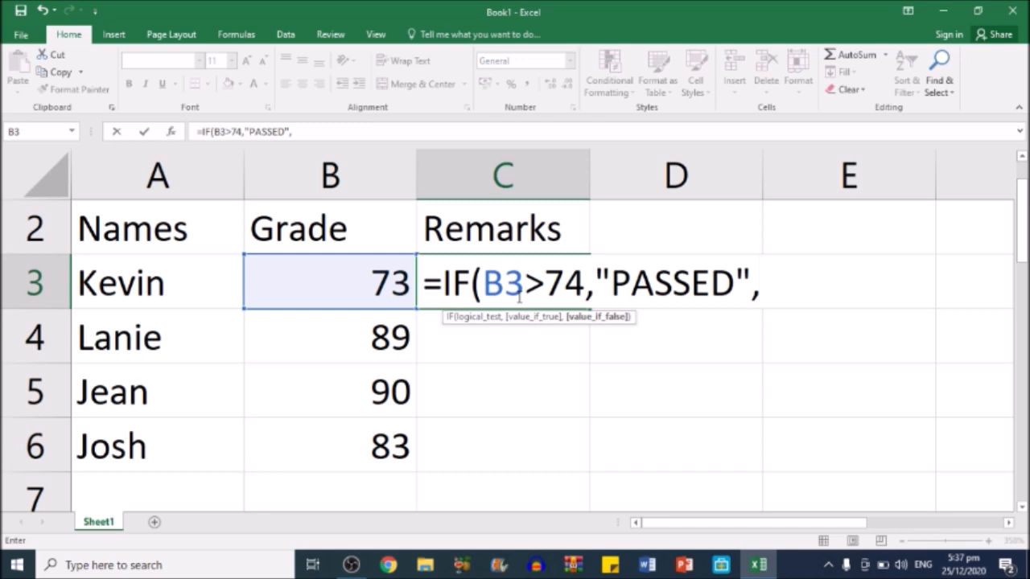
text("FAI)
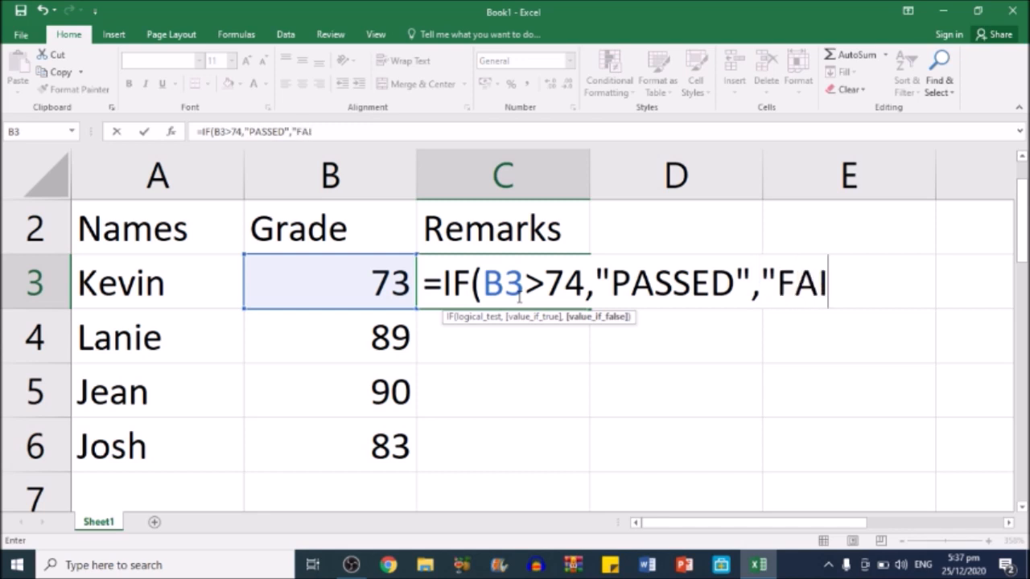
text(LED"")
key(BackSpace)
text())
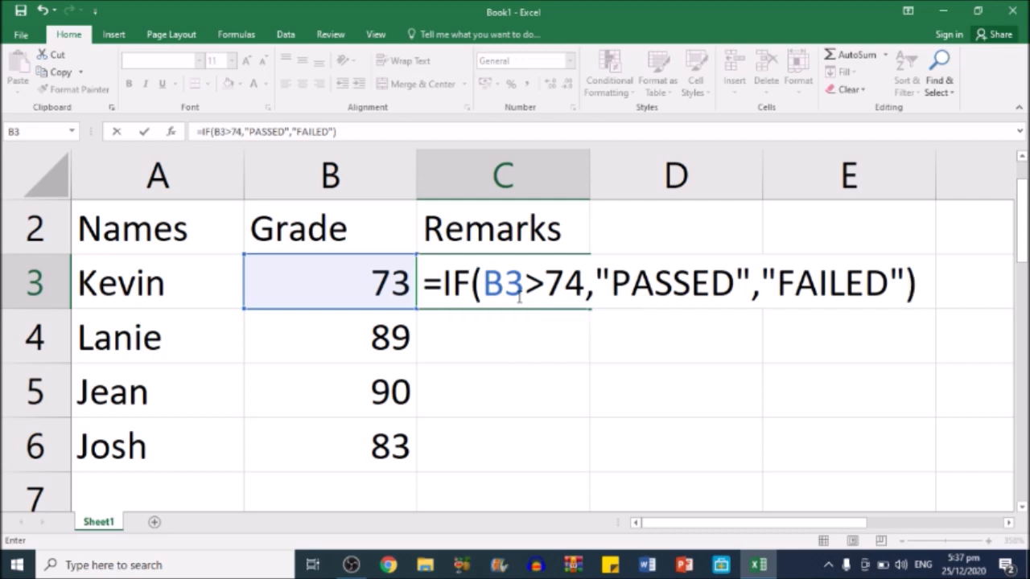
key(Return)
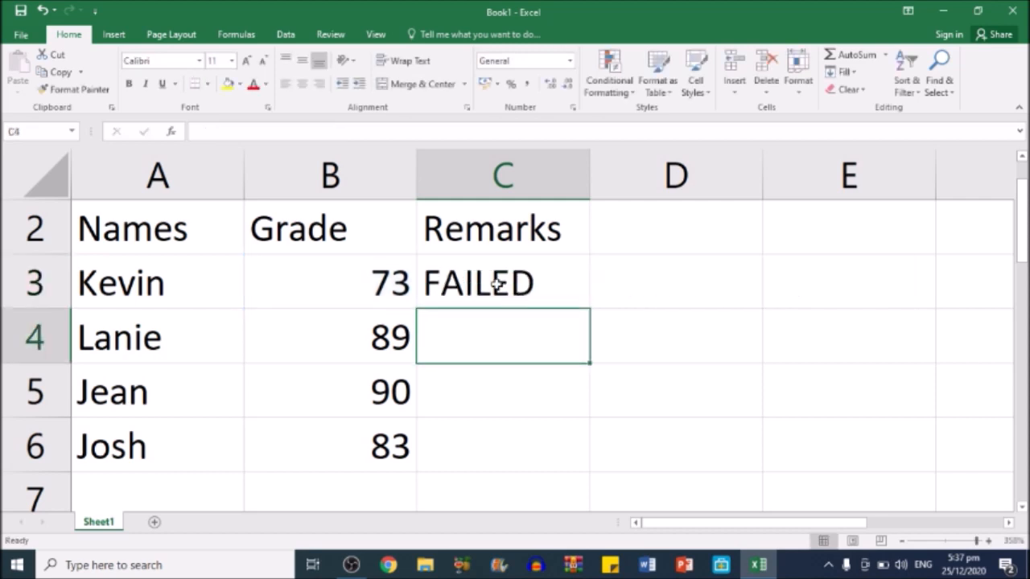
Copy the IF formula from C3 down through C6 with AutoFill.
click(497, 284)
drag(590, 309, 579, 446)
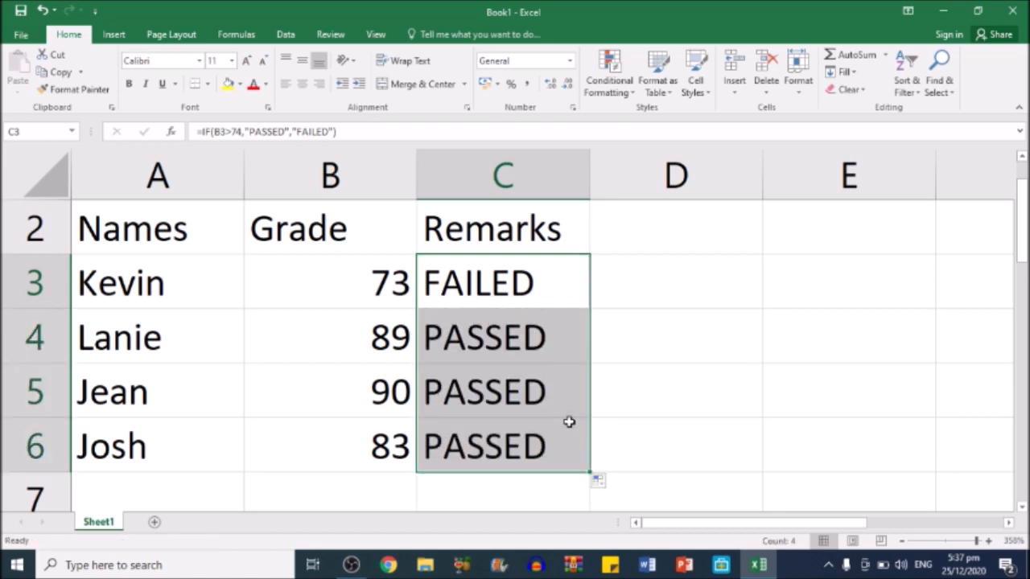
click(569, 421)
Apply the standard green fill color to the Remarks cells C3 to C6.
drag(517, 283, 521, 435)
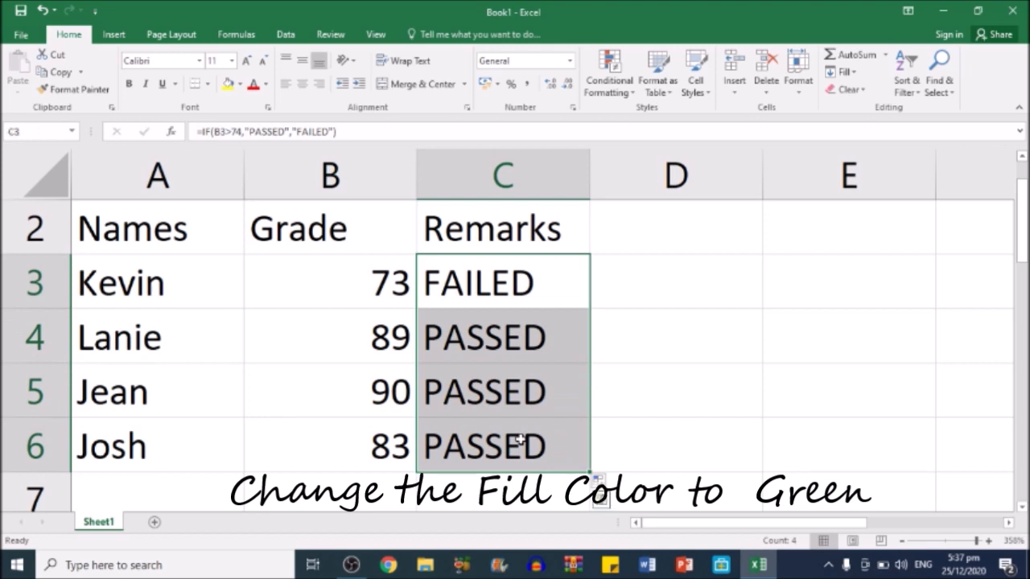
click(240, 86)
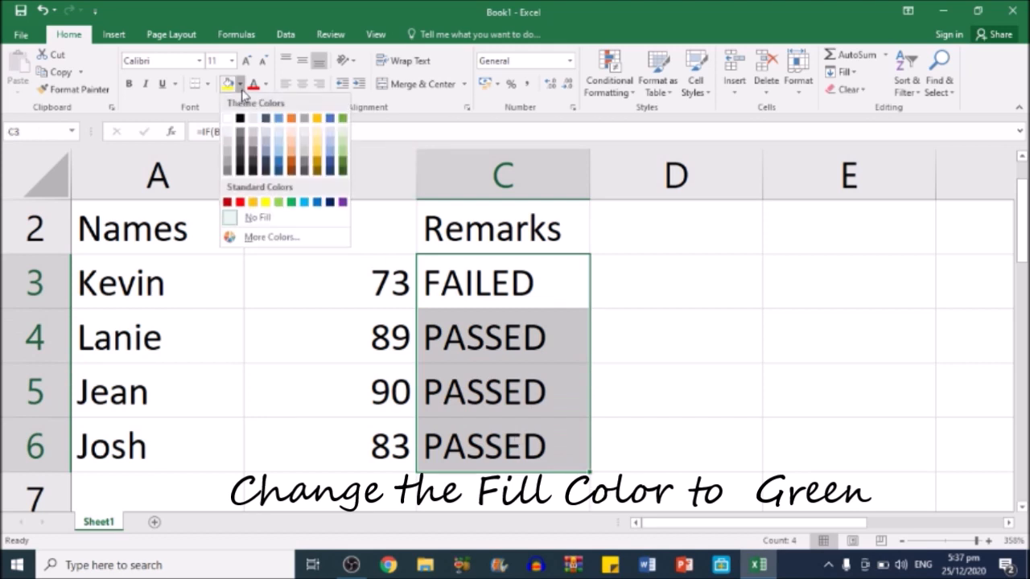
click(294, 202)
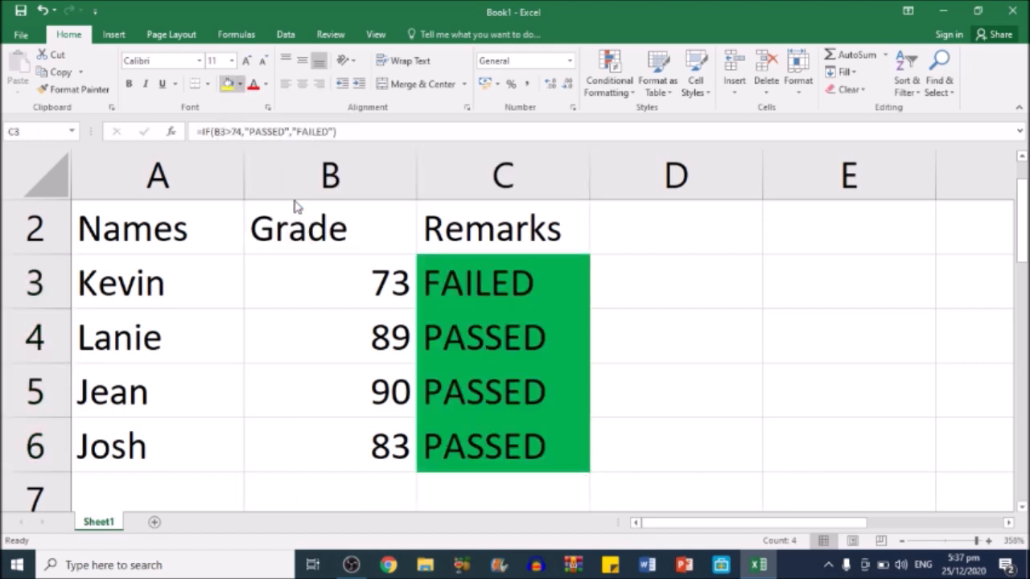
click(501, 352)
Add a Less Than conditional formatting rule to C3 with value 74 and Light Red Fill with Dark Red Text.
click(546, 292)
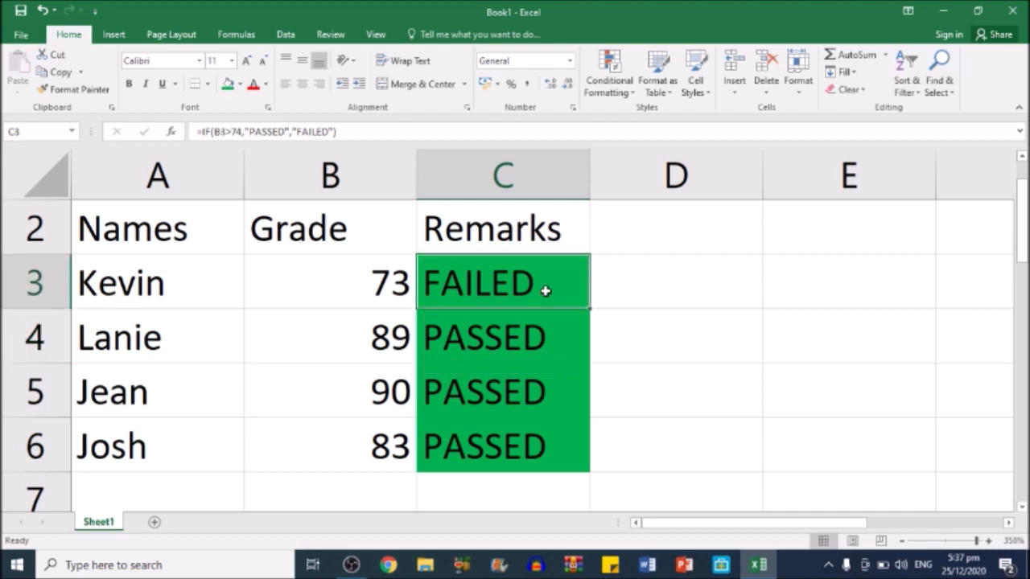
click(615, 93)
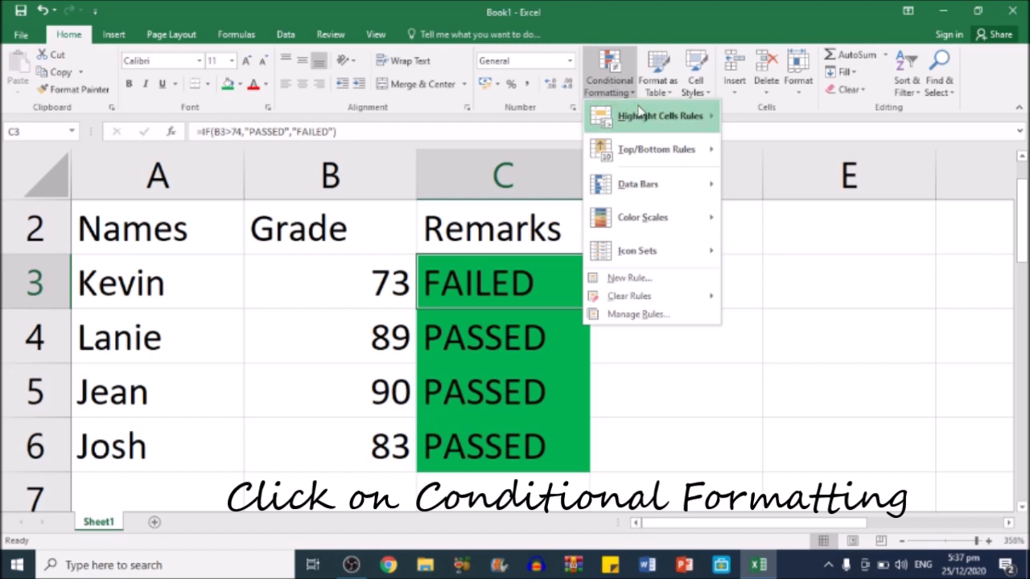
mouse_move(652, 122)
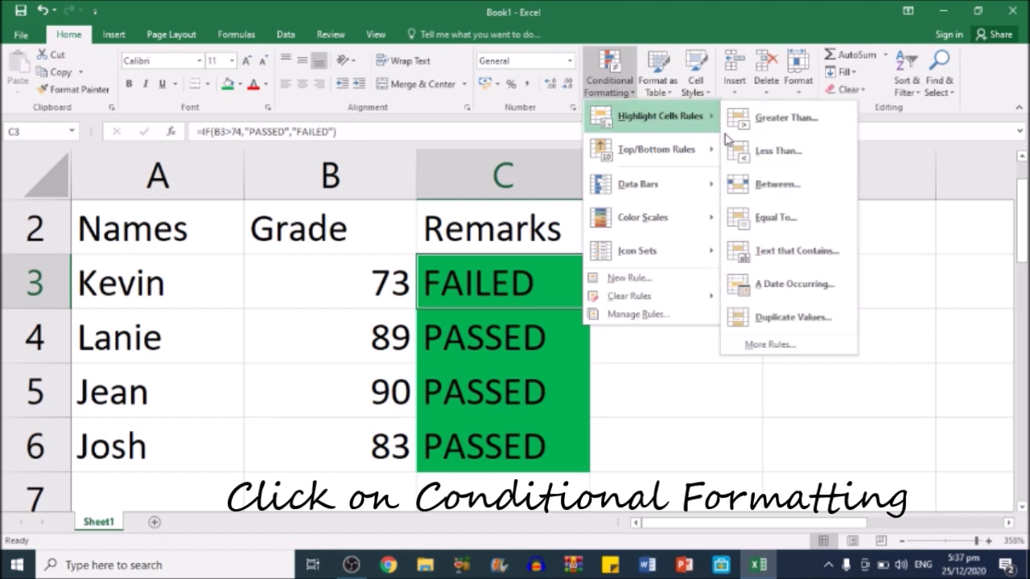
click(777, 155)
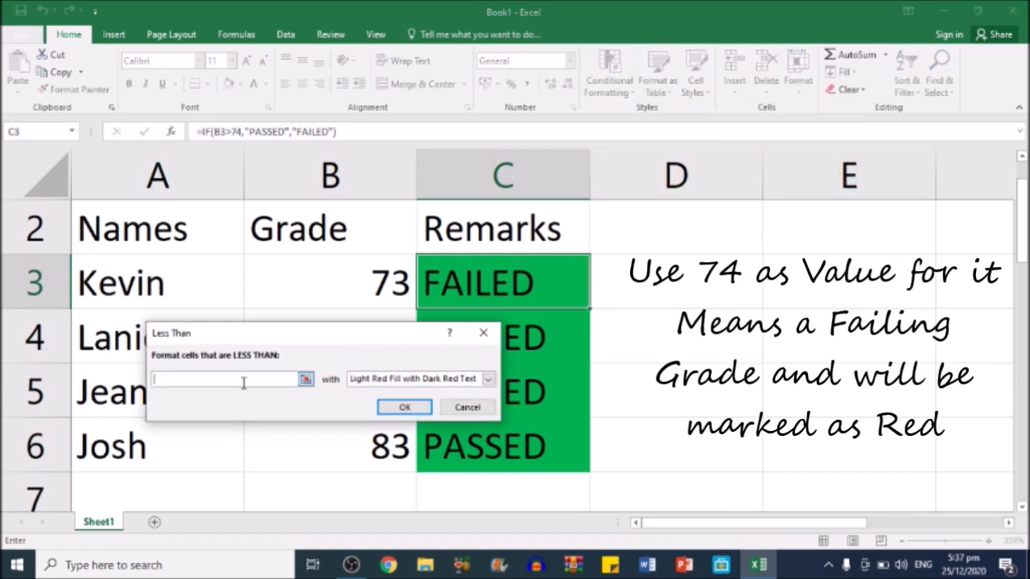
text(74)
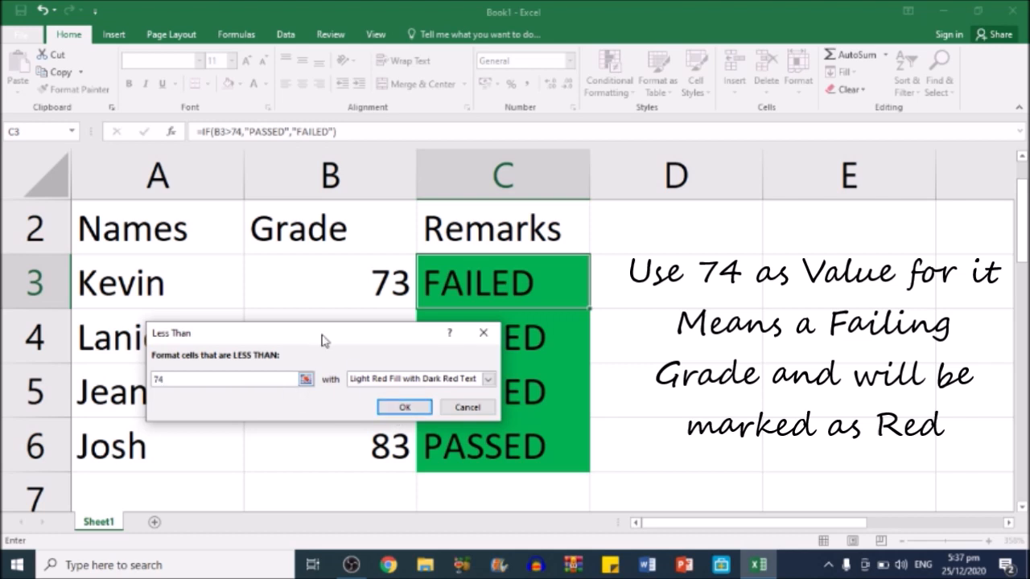
click(406, 409)
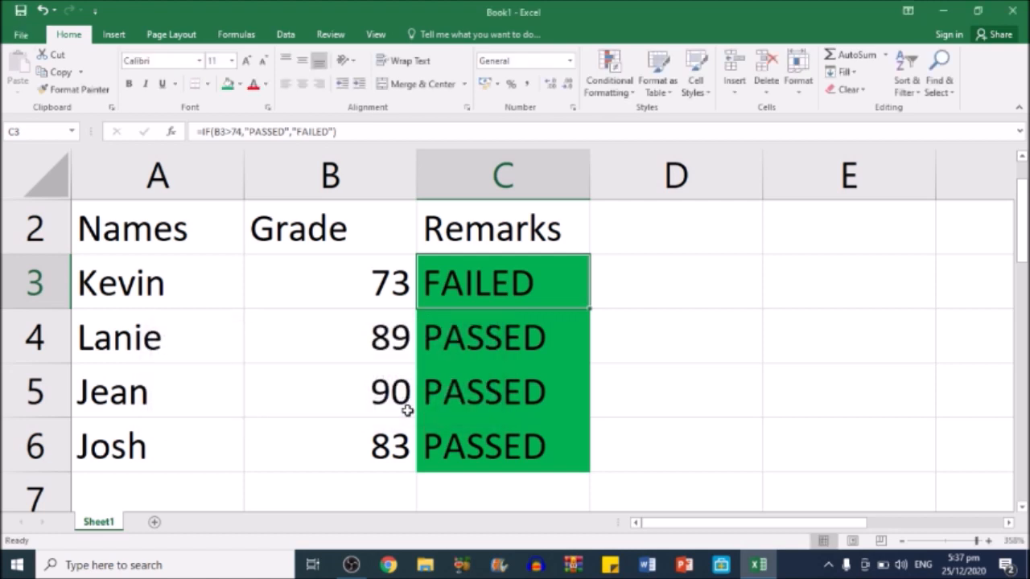
Add a Text That Contains conditional formatting rule to C3 through C6 for the text FAILED with a custom red fill.
drag(527, 286, 524, 442)
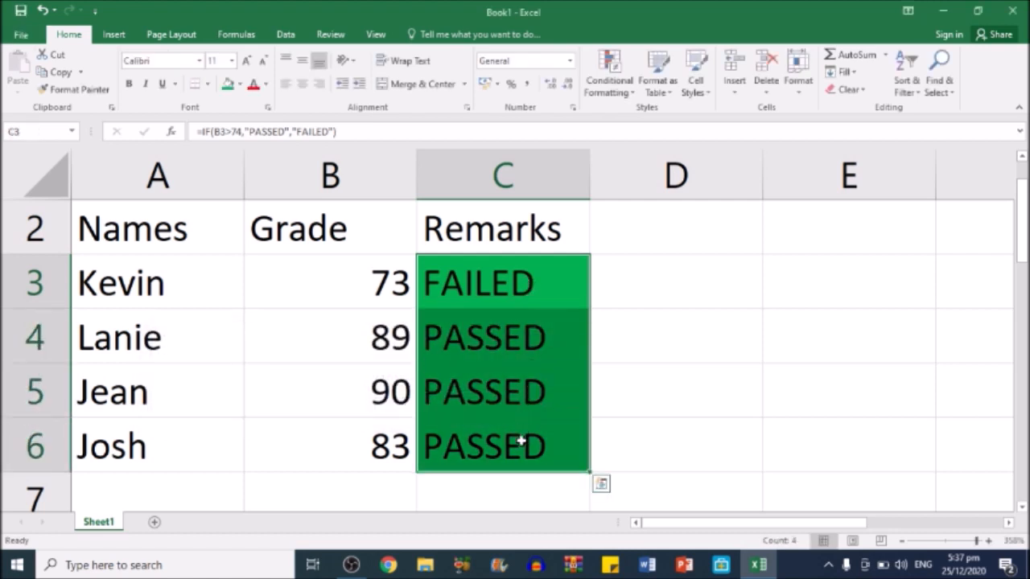
click(602, 485)
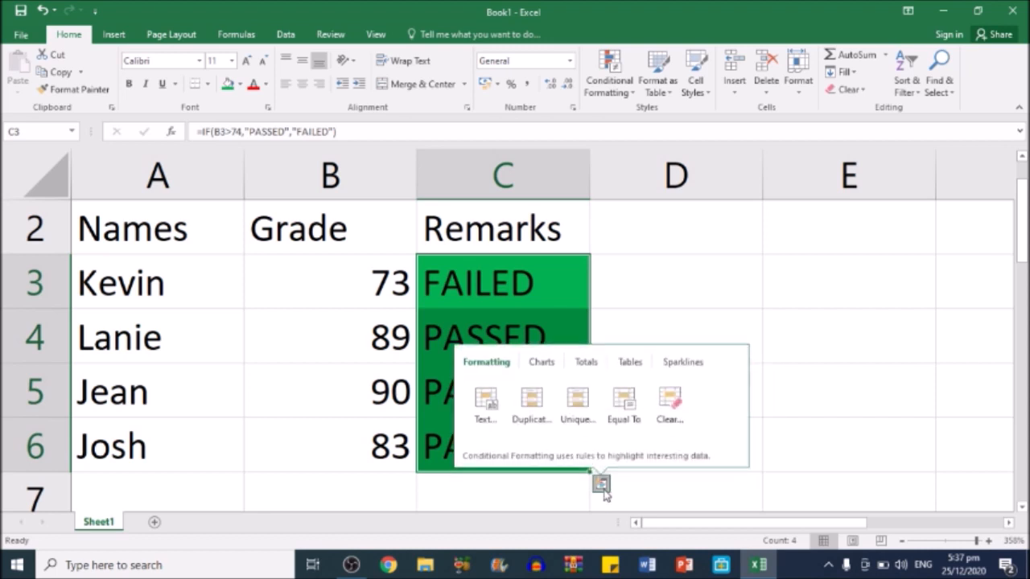
click(486, 412)
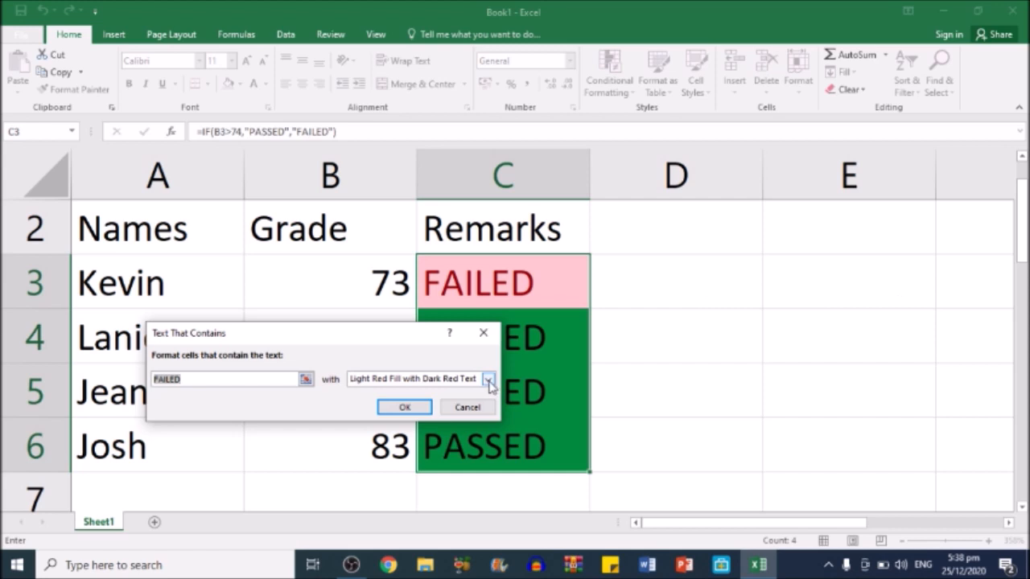
click(488, 380)
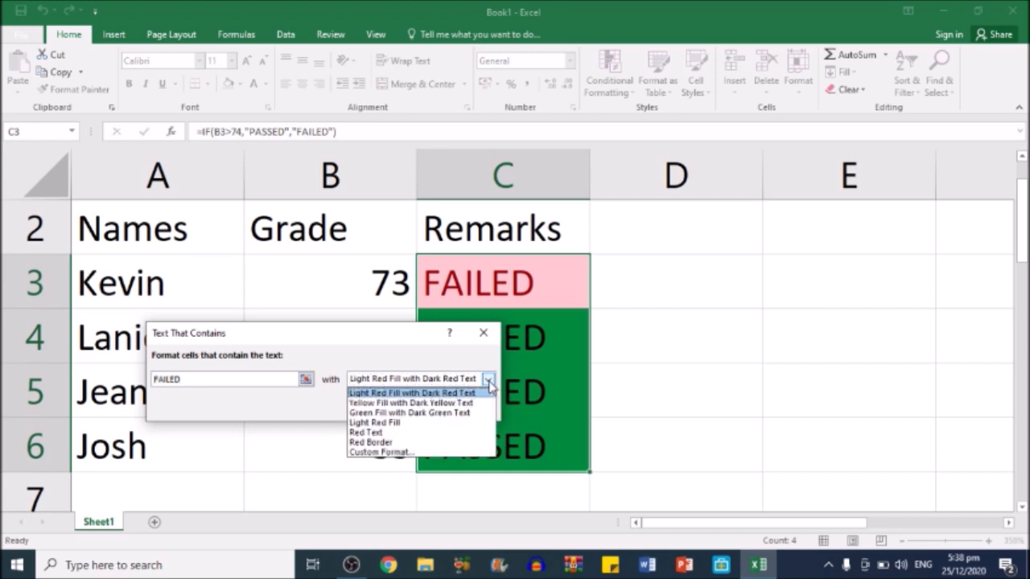
click(408, 453)
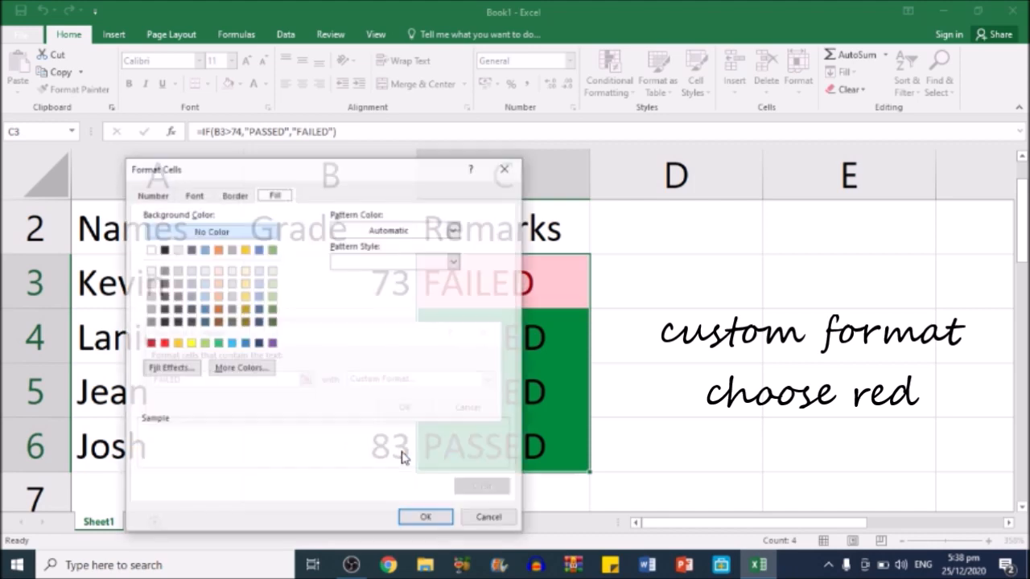
click(164, 344)
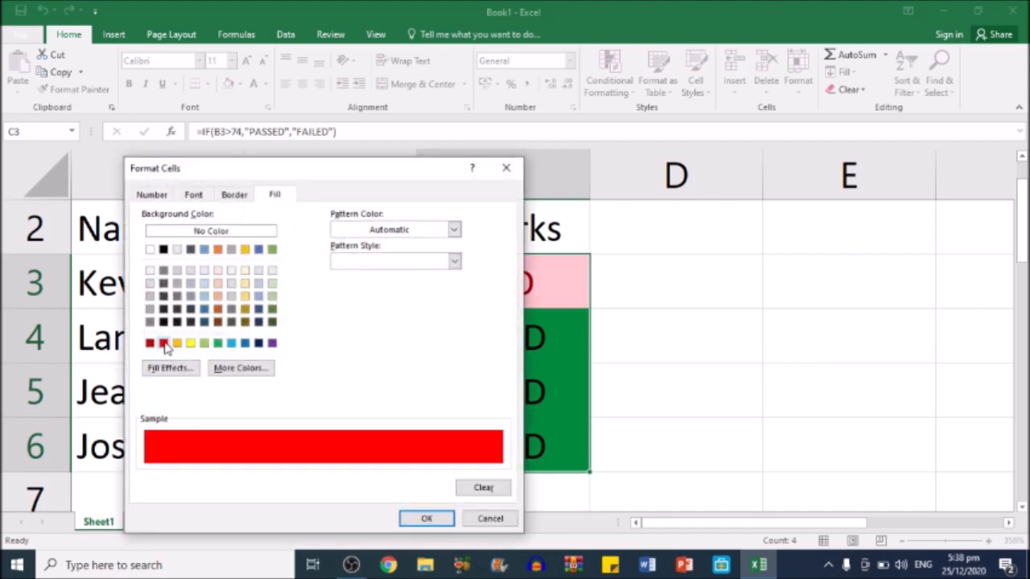
click(427, 520)
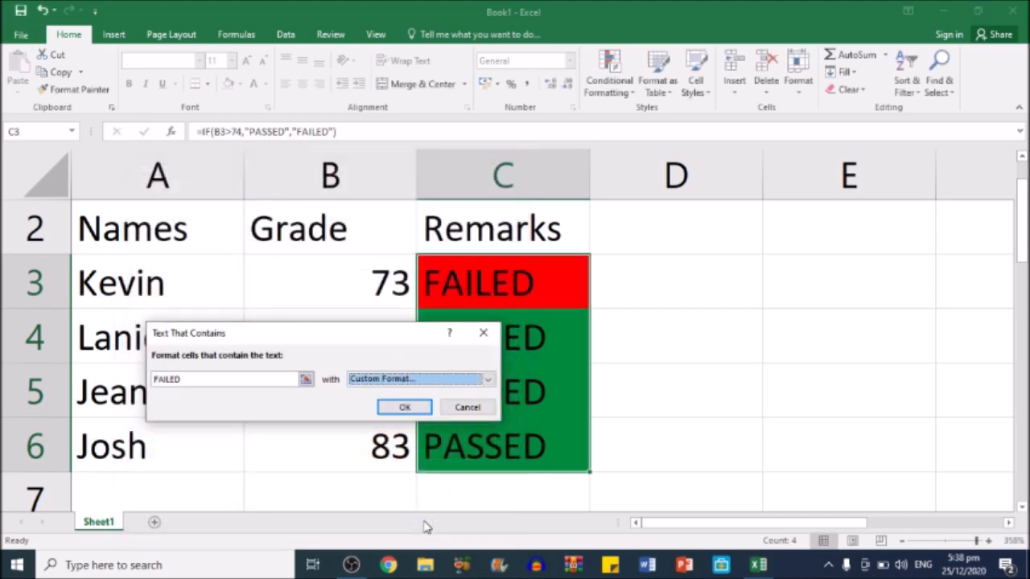
click(404, 407)
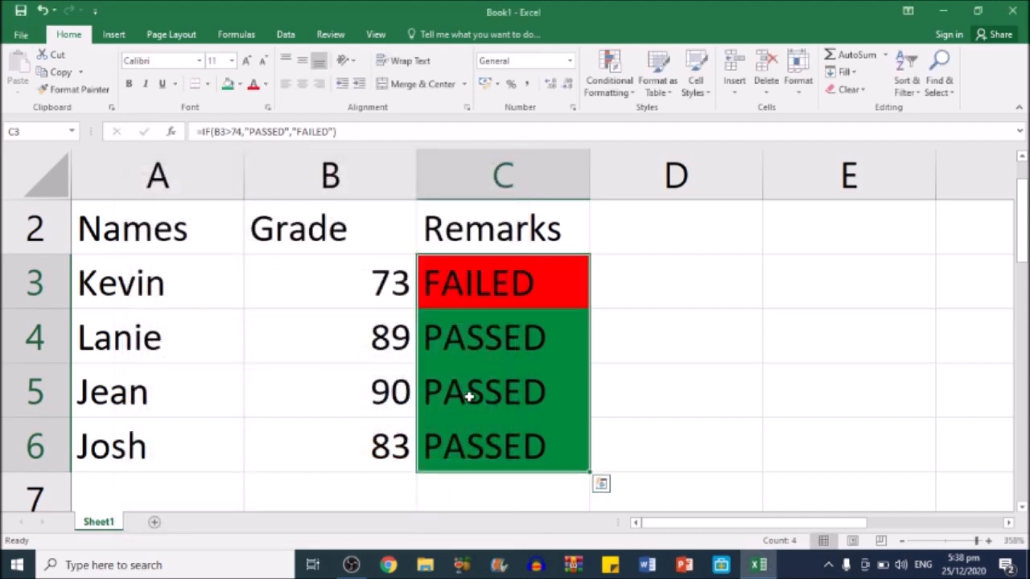
Copy the Remarks formula and its formatting from C3 down through C6 with AutoFill.
click(366, 332)
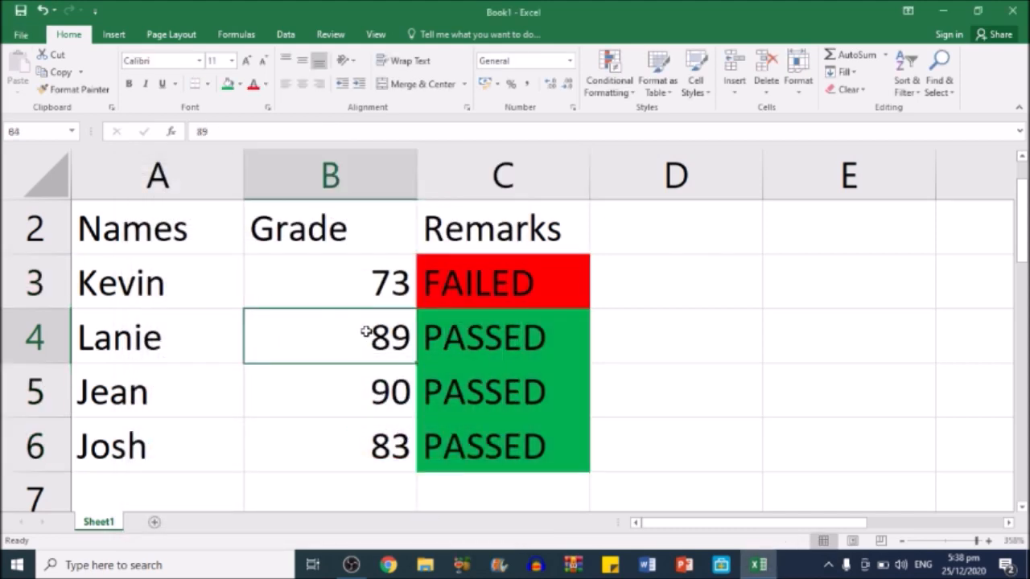
click(504, 289)
drag(591, 308, 592, 458)
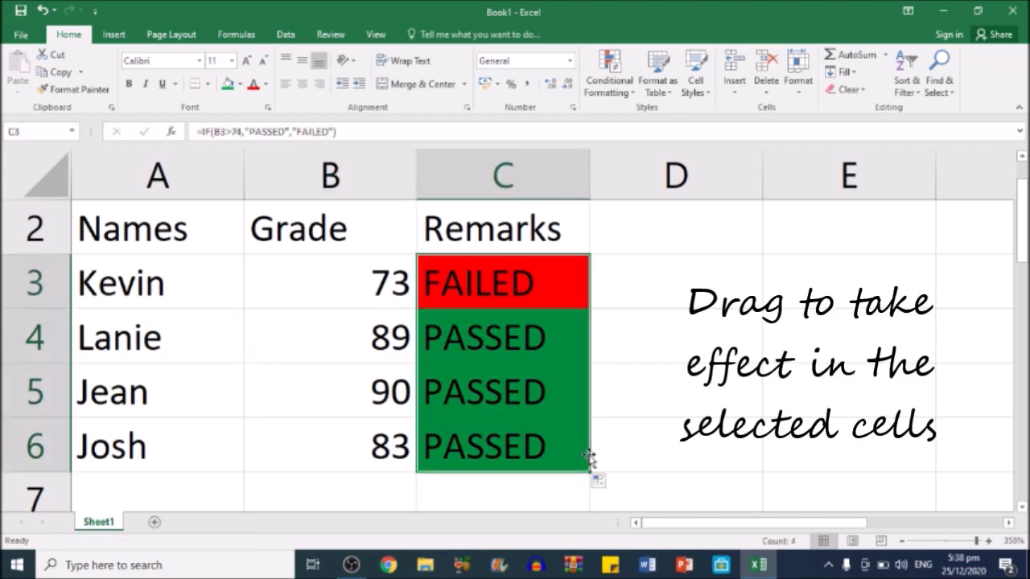
Set the grades in B4, B5 and B6 to 73, 74 and 72.
click(378, 350)
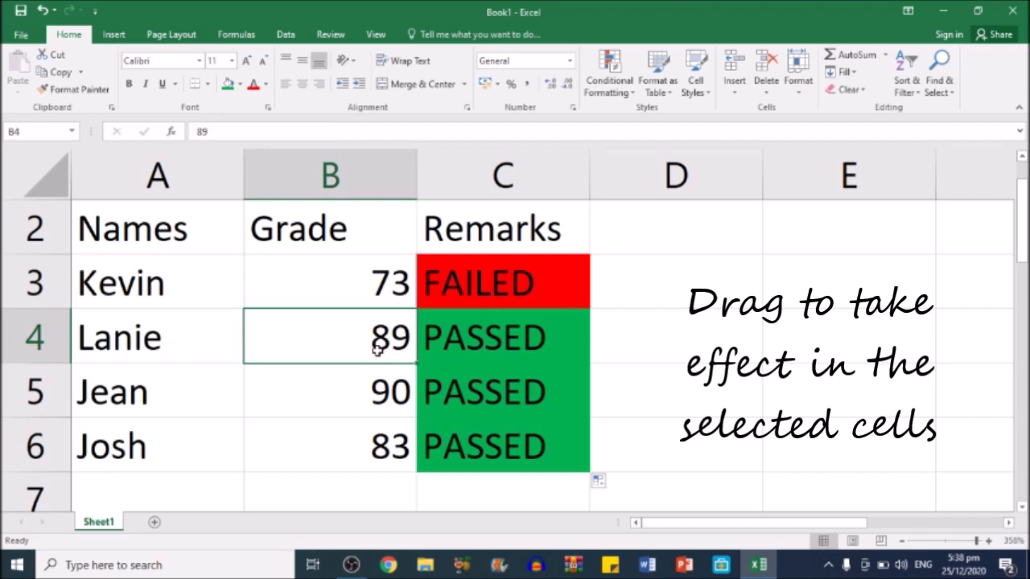
text(73)
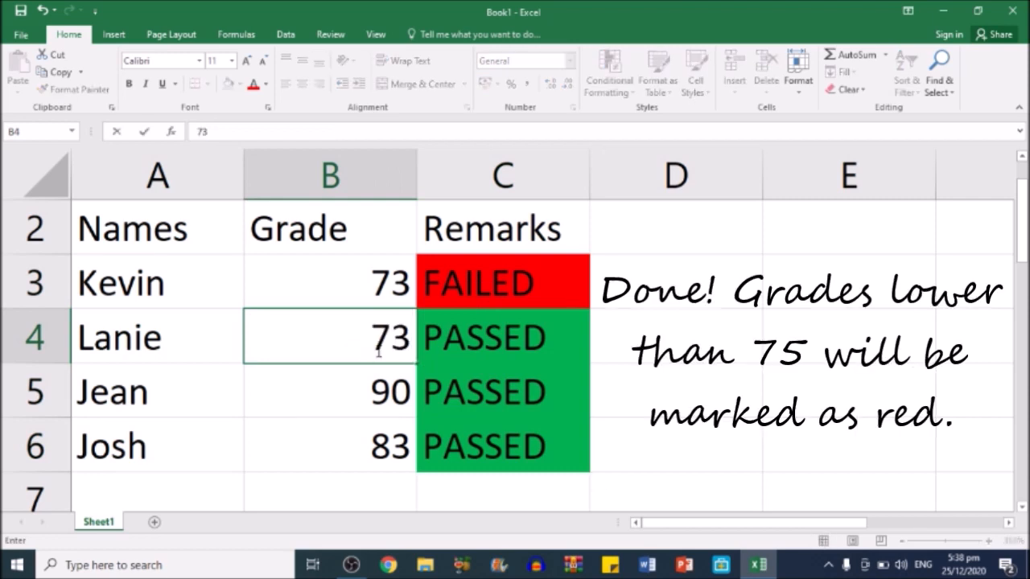
key(Return)
text(74)
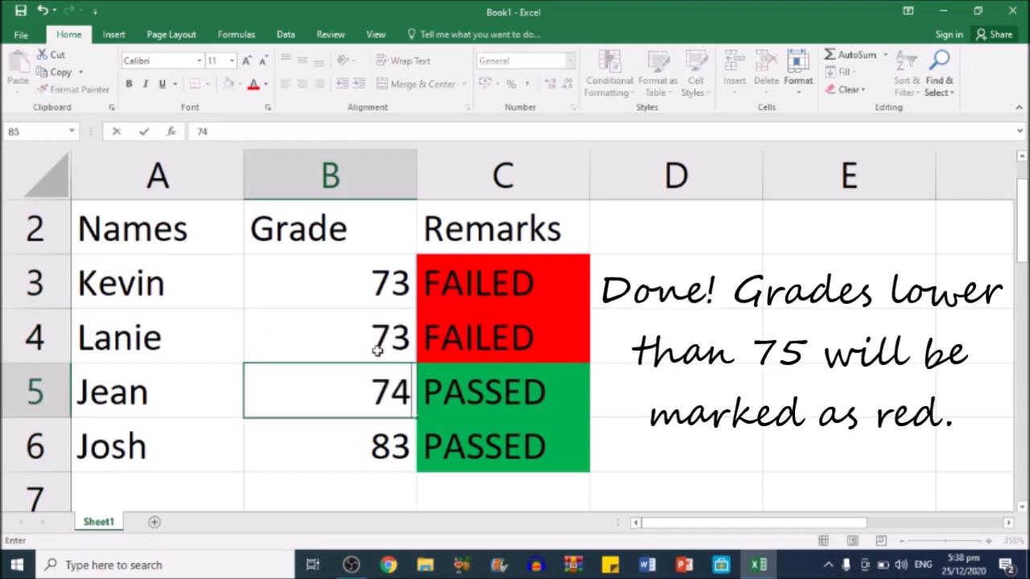
key(Return)
text(7)
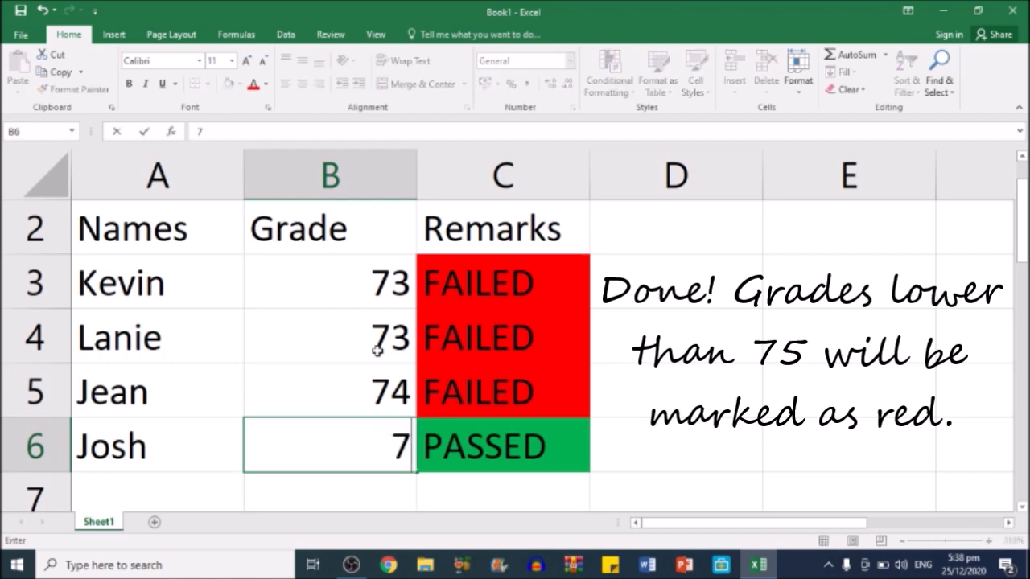
text(2)
key(Return)
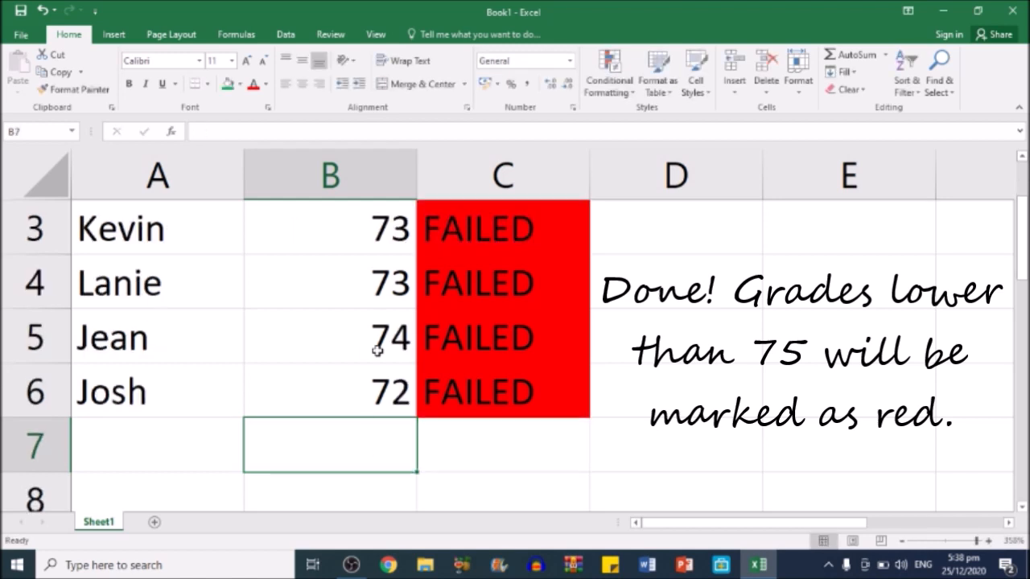
Set the first grade, in cell B3, to 80.
key(Up)
key(Up)
key(Up)
key(Up)
key(Up)
key(Up)
key(Down)
key(Down)
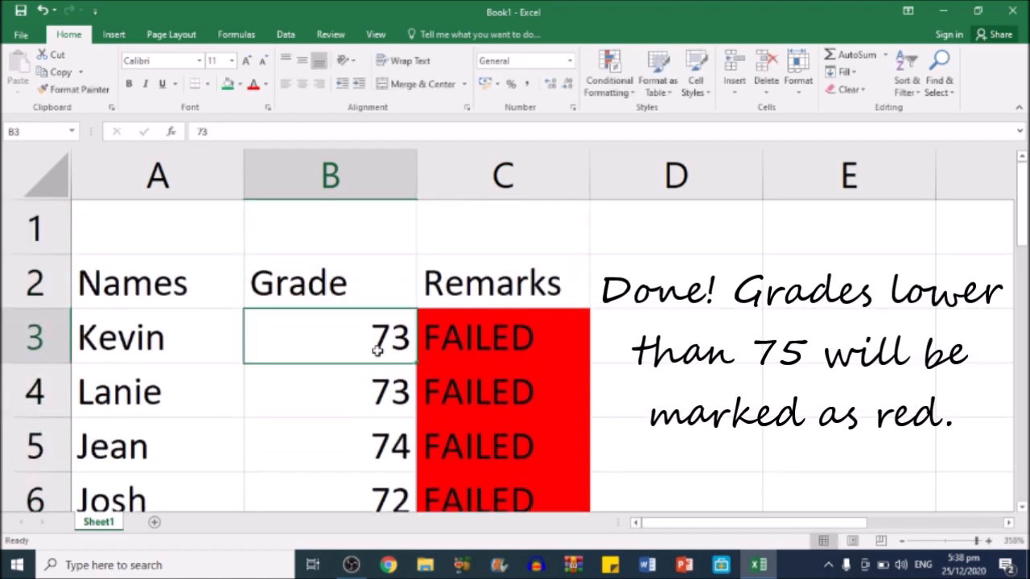
key(Down)
key(Down)
key(Up)
key(Up)
text(80)
key(Return)
Set the grade in B5 to 78 and the grade in B6 to 75.
key(Down)
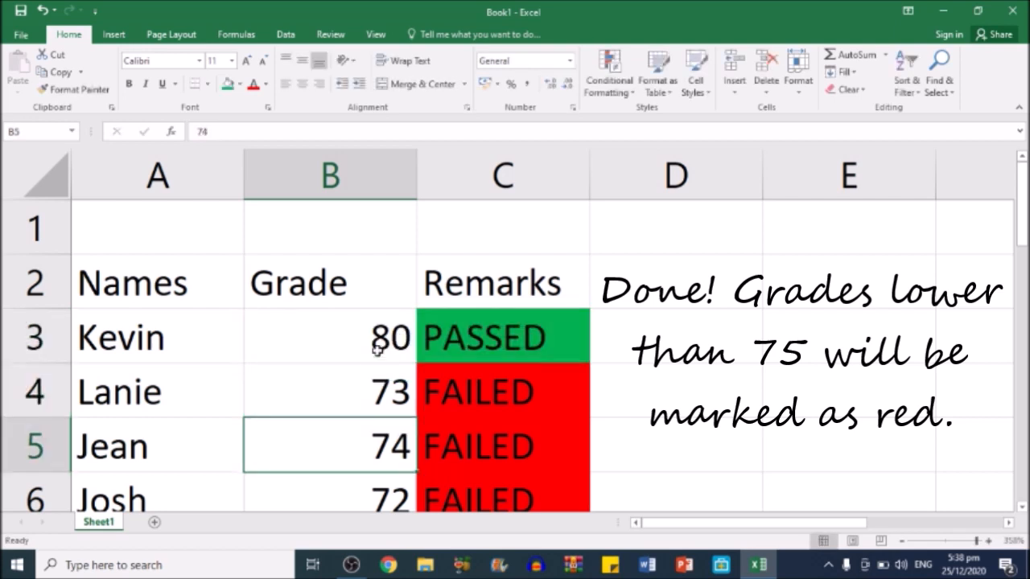
text(78)
key(Return)
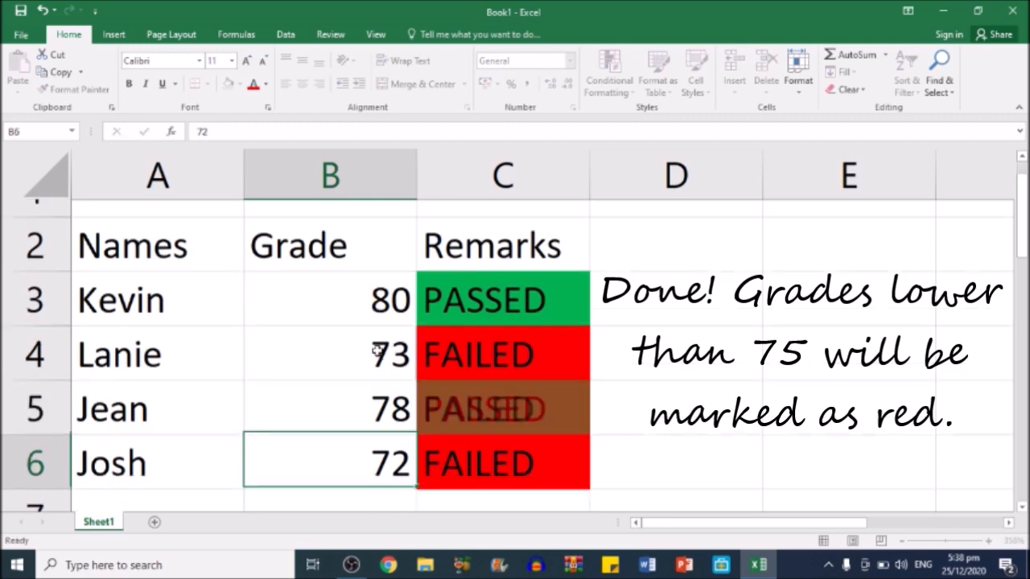
text(75)
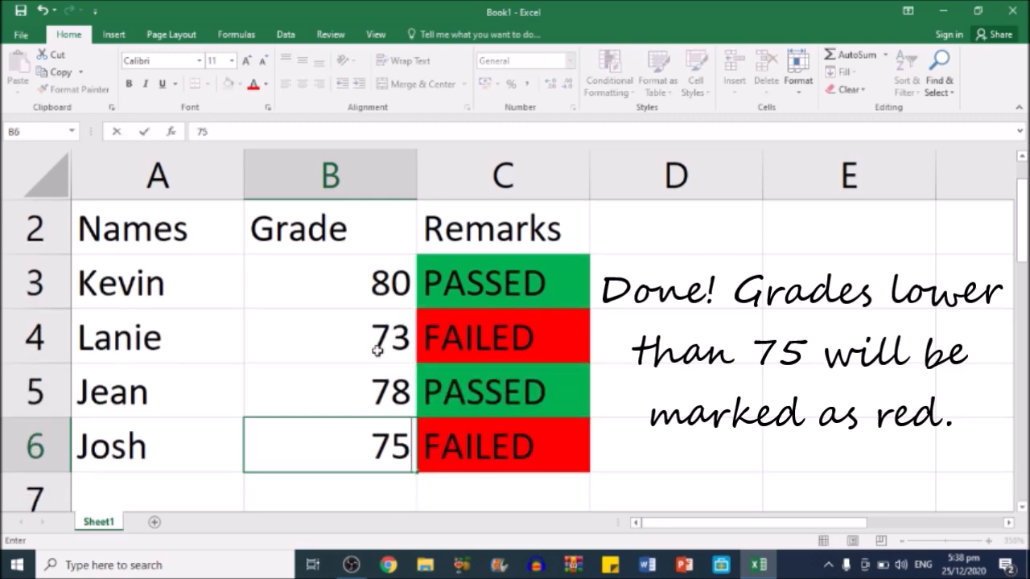
key(Return)
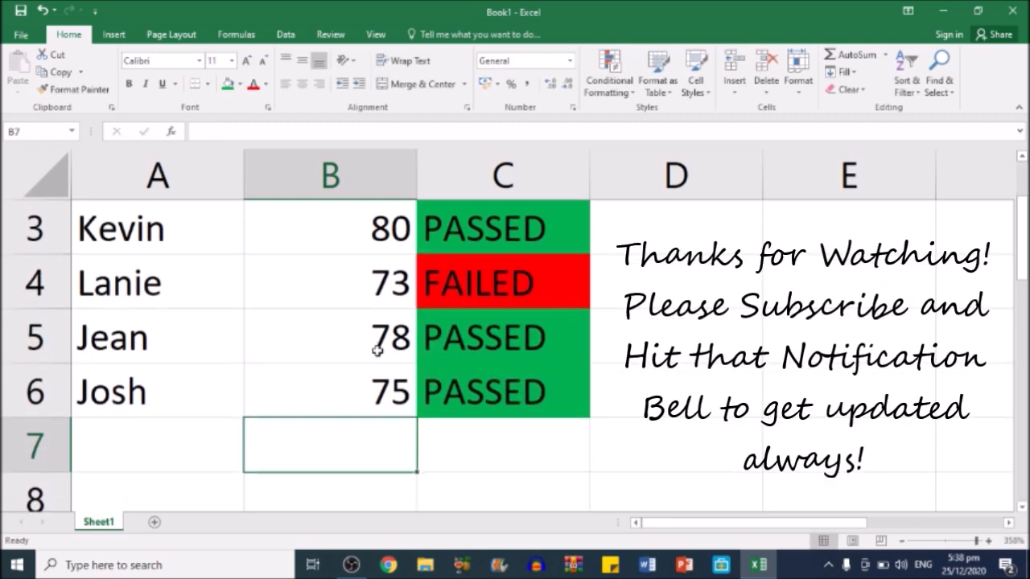